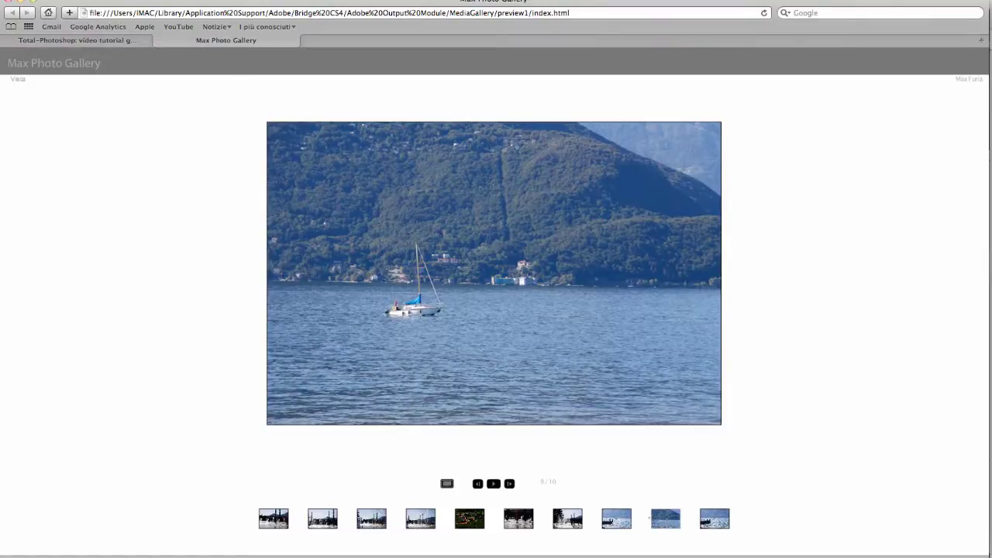
Play the slideshow, hide then restore the thumbnails, and pause on photo 7, the fountains
{"action": "left_click", "coordinate": [494, 484]}
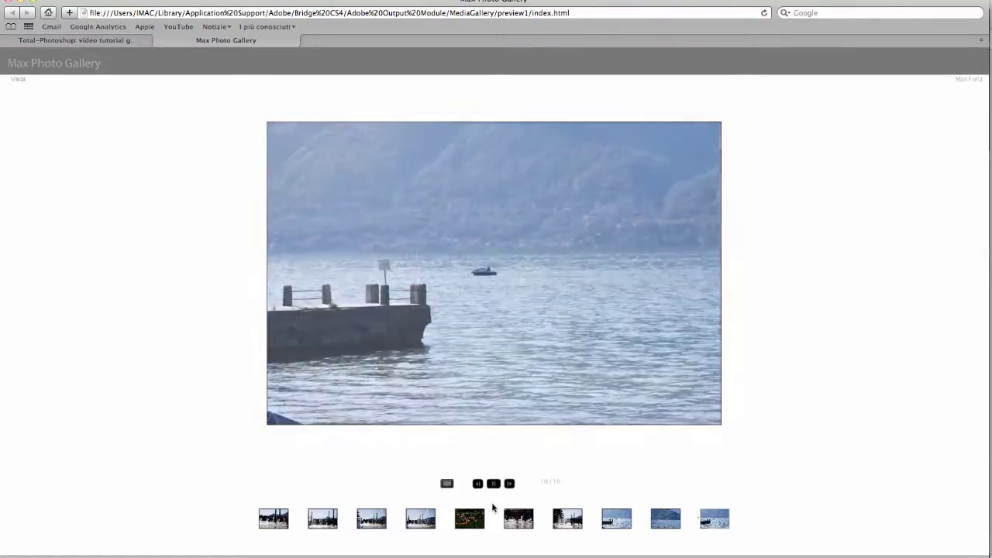
{"action": "left_click", "coordinate": [446, 484]}
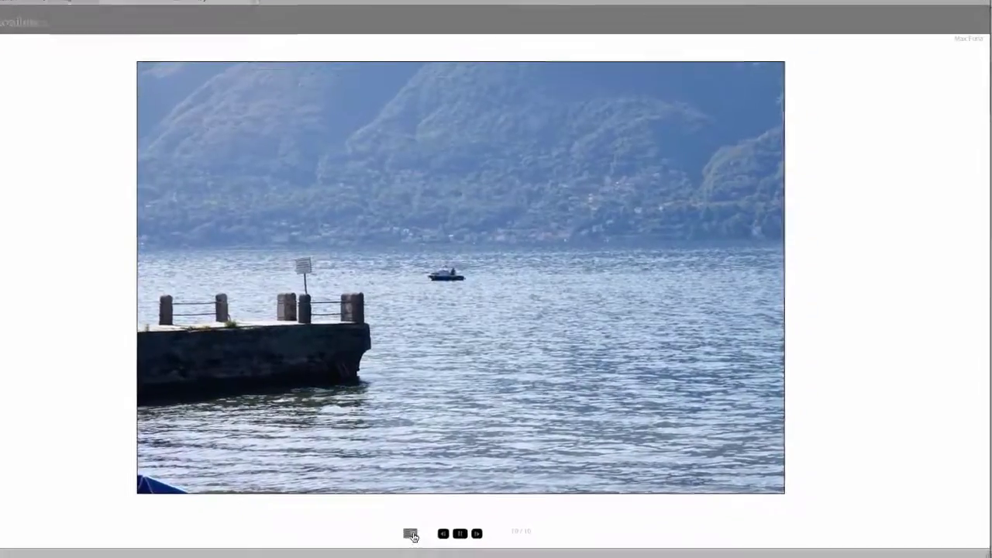
{"action": "left_click", "coordinate": [447, 541]}
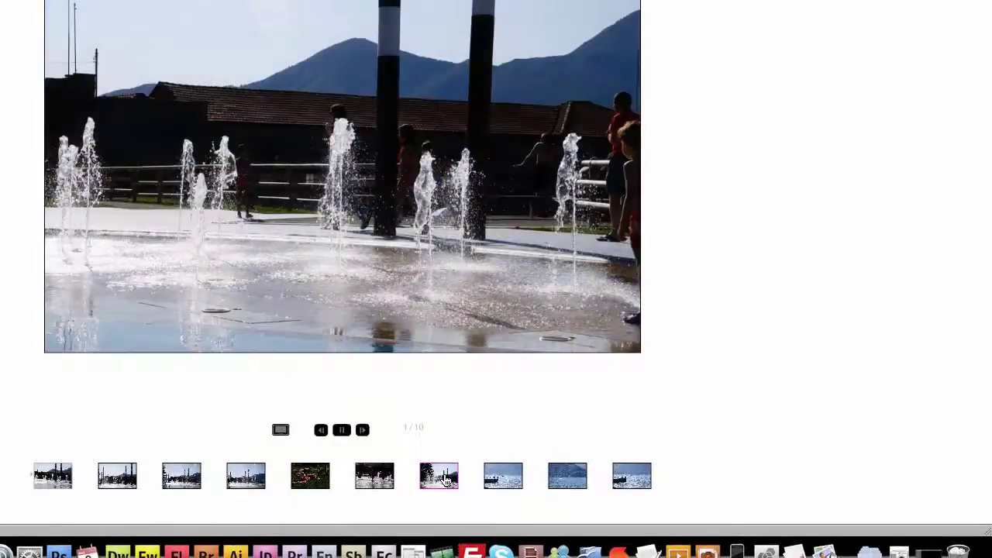
{"action": "left_click", "coordinate": [434, 486]}
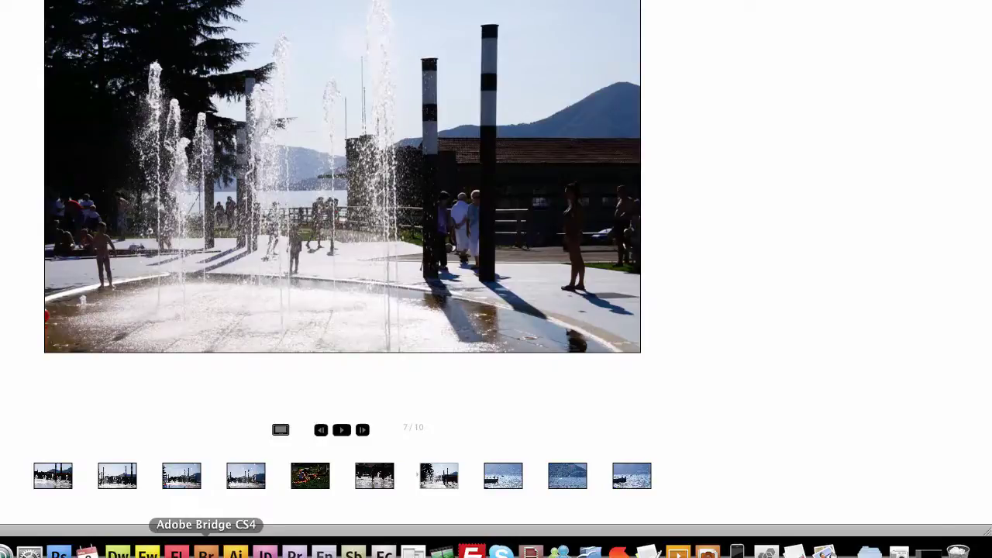
Bring Adobe Bridge CS4 to the front and switch to the Output su Web o PDF workspace
{"action": "left_click", "coordinate": [206, 551]}
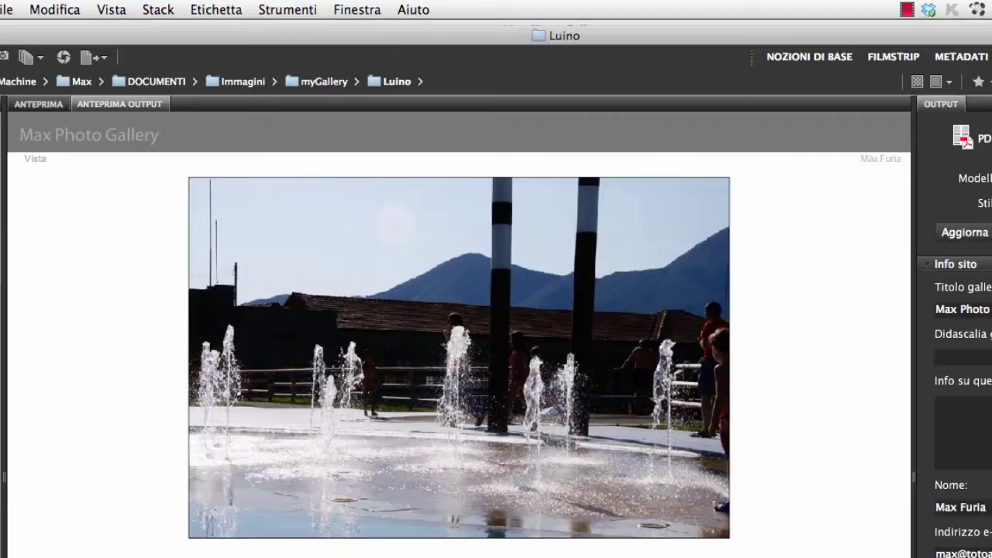
{"action": "left_click", "coordinate": [111, 53]}
{"action": "left_click", "coordinate": [117, 72]}
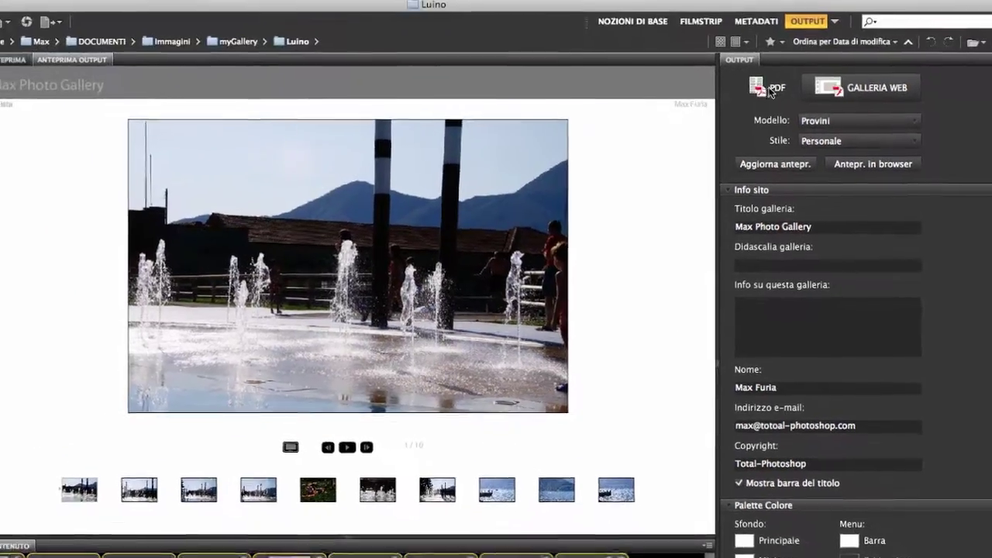
Glance at PDF output, return to Galleria Web, and open the Modello template list showing Provini
{"action": "left_click", "coordinate": [710, 17]}
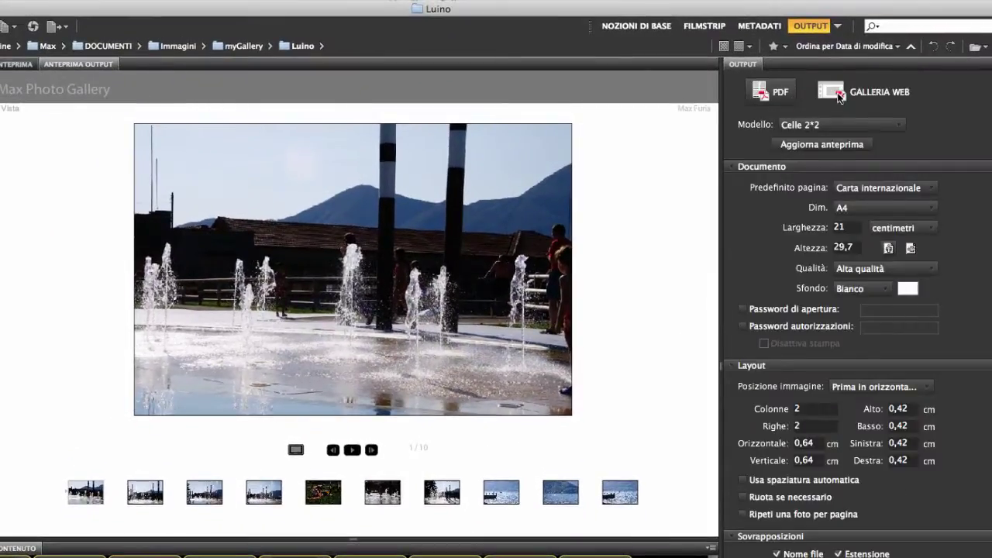
{"action": "left_click", "coordinate": [856, 93]}
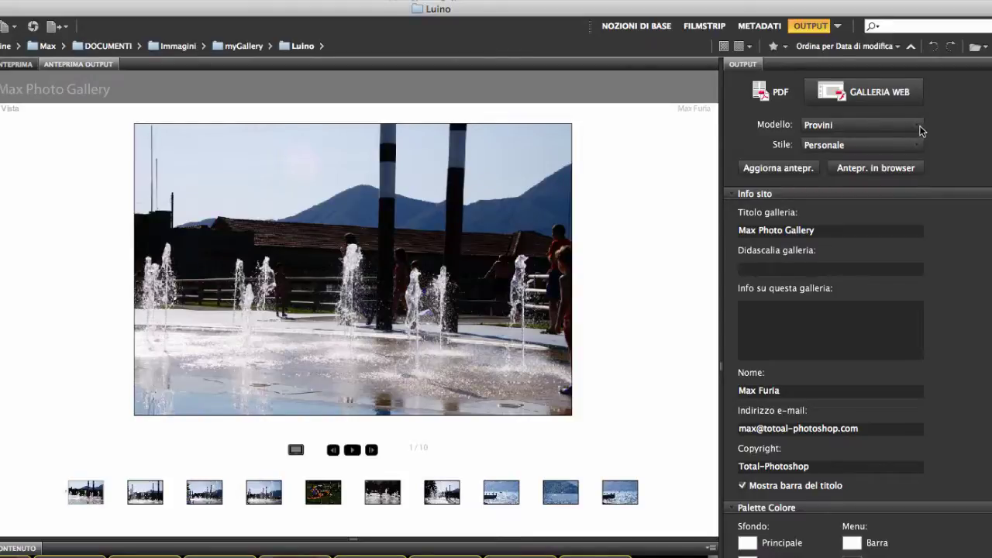
{"action": "left_click", "coordinate": [920, 126]}
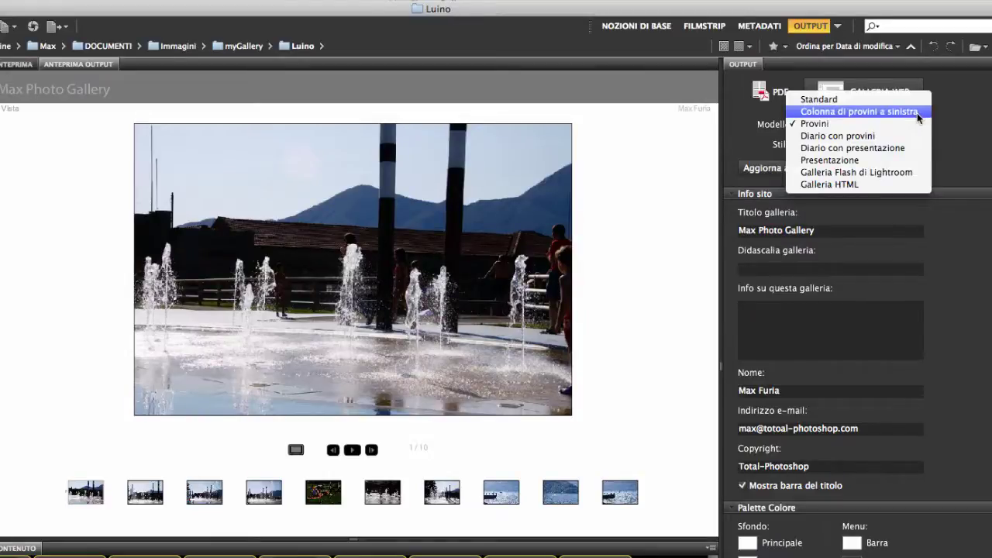
Dismiss the Modello list, keeping Provini, and place the cursor in the Titolo galleria field
{"action": "left_click", "coordinate": [956, 174]}
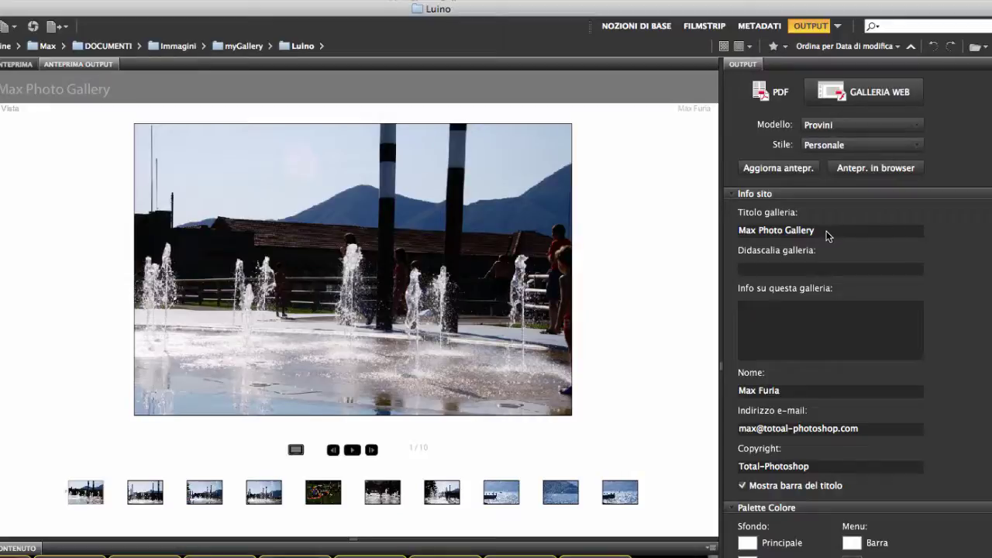
{"action": "left_click", "coordinate": [825, 232]}
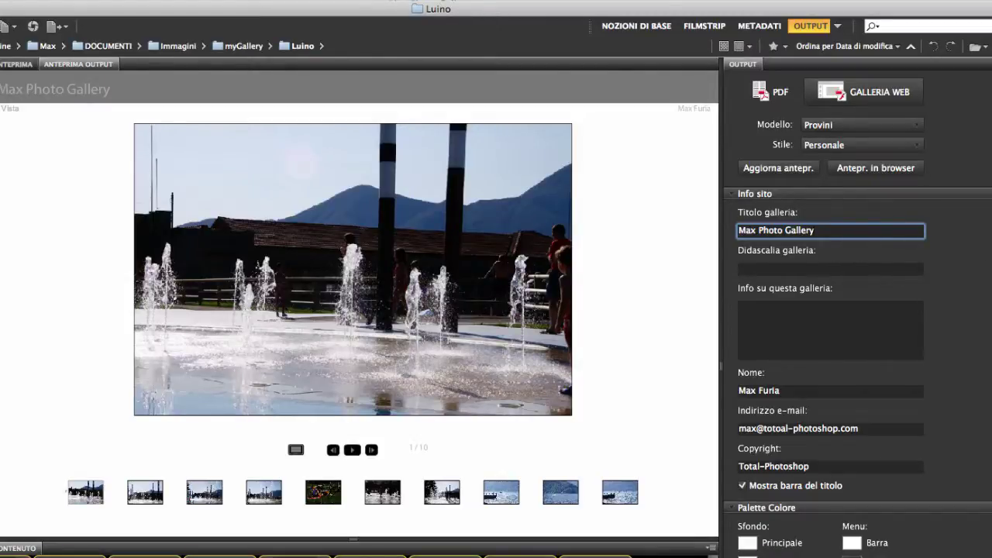
{"action": "key", "text": "ctrl+a"}
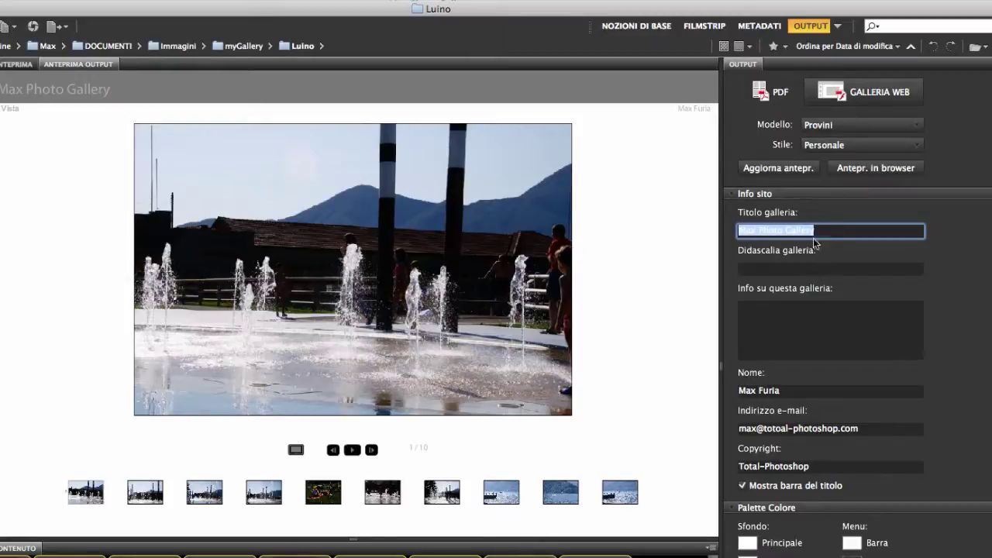
{"action": "left_click", "coordinate": [820, 270]}
{"action": "left_click", "coordinate": [822, 320]}
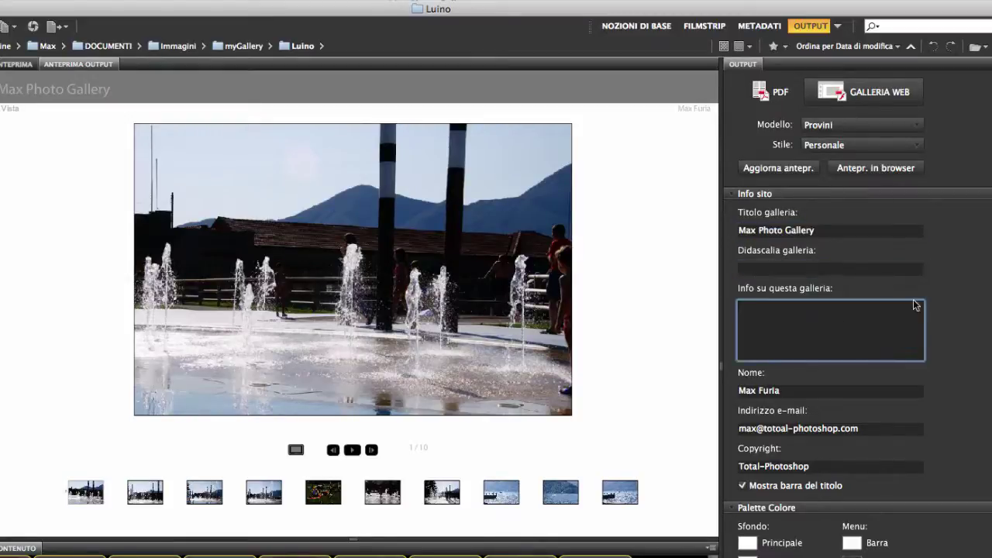
{"action": "scroll", "coordinate": [902, 381], "scroll_direction": "down", "scroll_amount": 3}
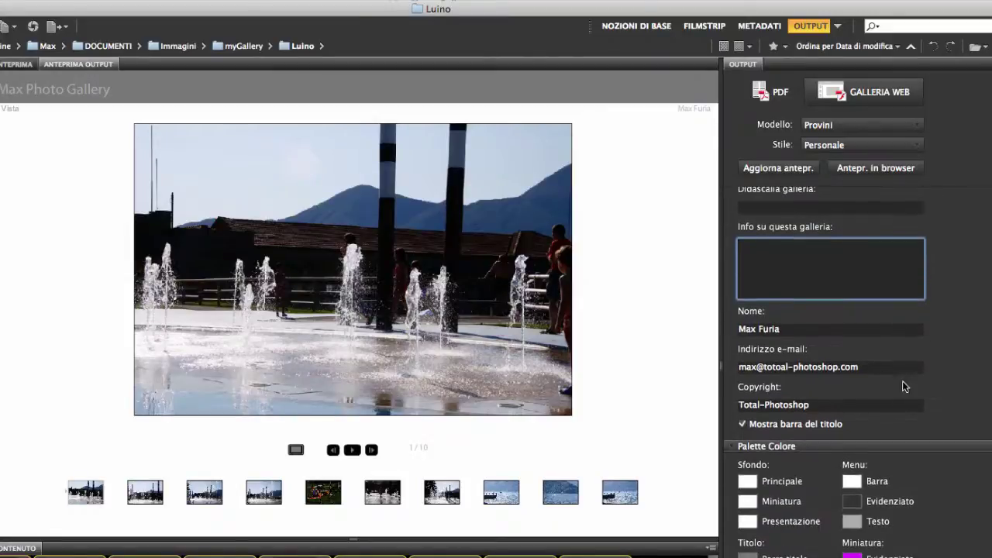
Set the gallery's main background colour to black (000000)
{"action": "left_click", "coordinate": [747, 486]}
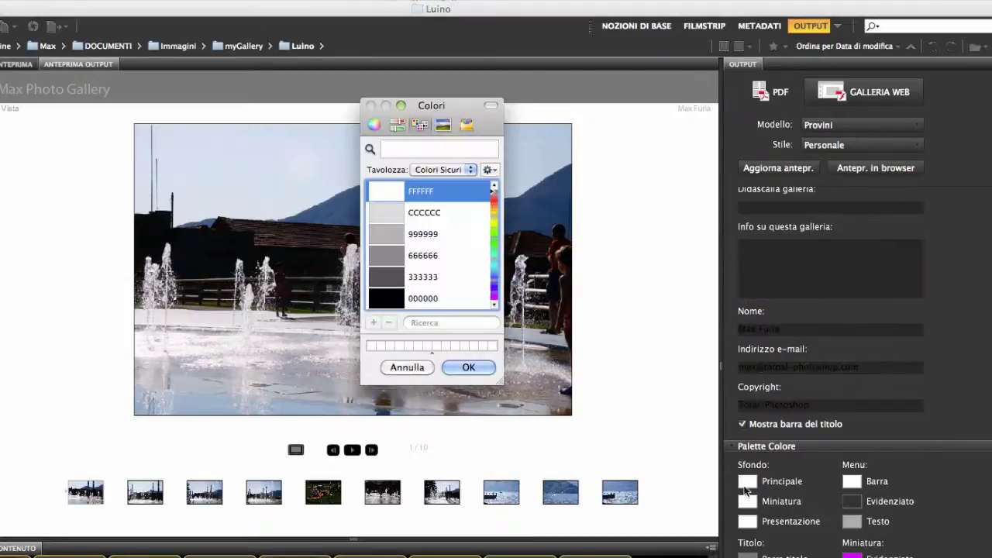
{"action": "left_click", "coordinate": [387, 296]}
{"action": "left_click", "coordinate": [470, 367]}
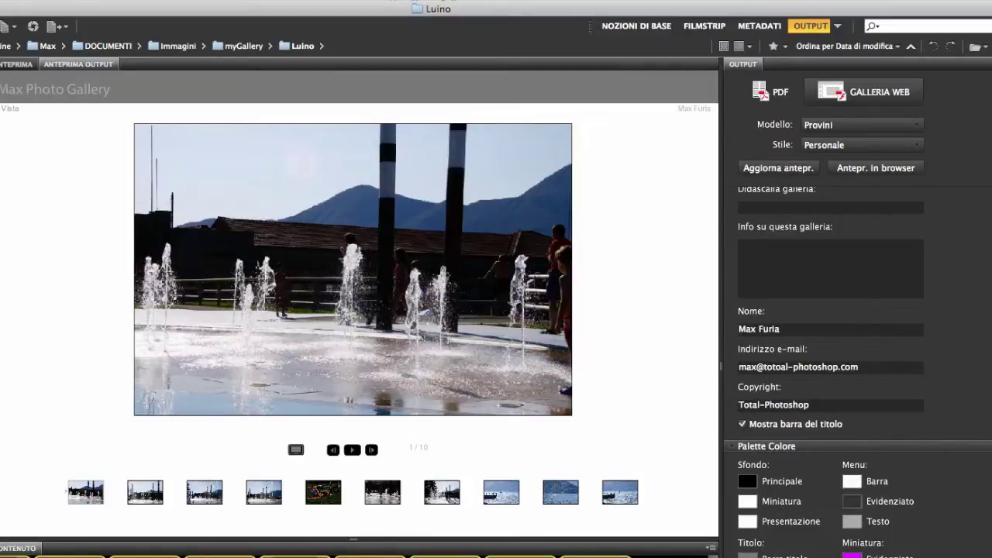
{"action": "scroll", "coordinate": [745, 481], "scroll_direction": "down", "scroll_amount": 3}
{"action": "scroll", "coordinate": [745, 481], "scroll_direction": "down", "scroll_amount": 1}
{"action": "scroll", "coordinate": [745, 481], "scroll_direction": "down", "scroll_amount": 1}
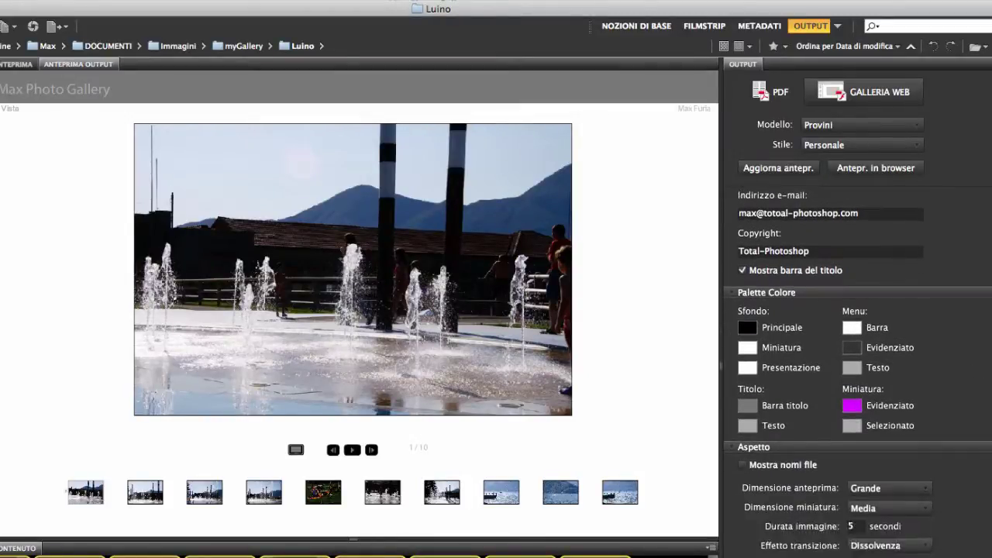
{"action": "scroll", "coordinate": [740, 387], "scroll_direction": "up", "scroll_amount": 3}
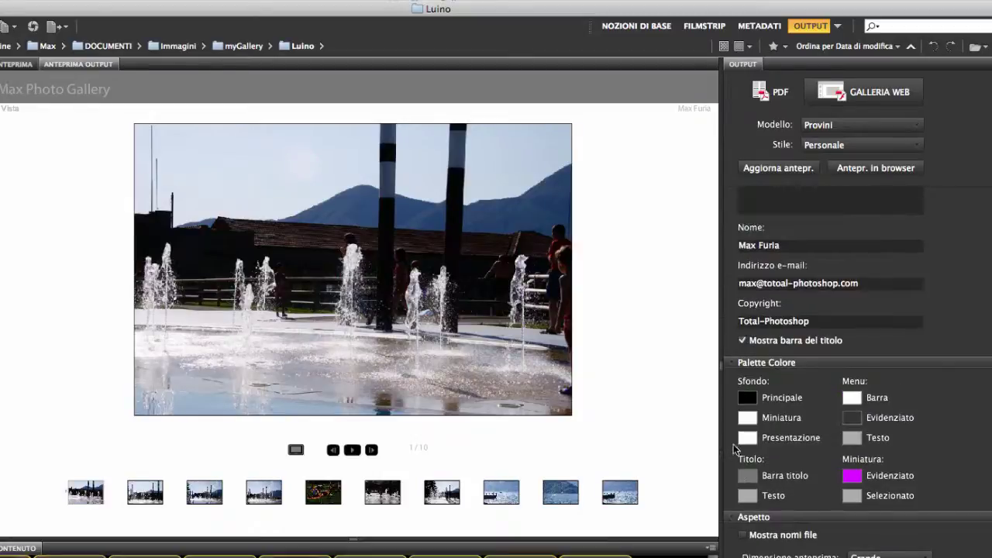
Change the Titolo Testo colour from grey to white (FFFFFF)
{"action": "left_click", "coordinate": [749, 497]}
{"action": "left_click", "coordinate": [401, 203]}
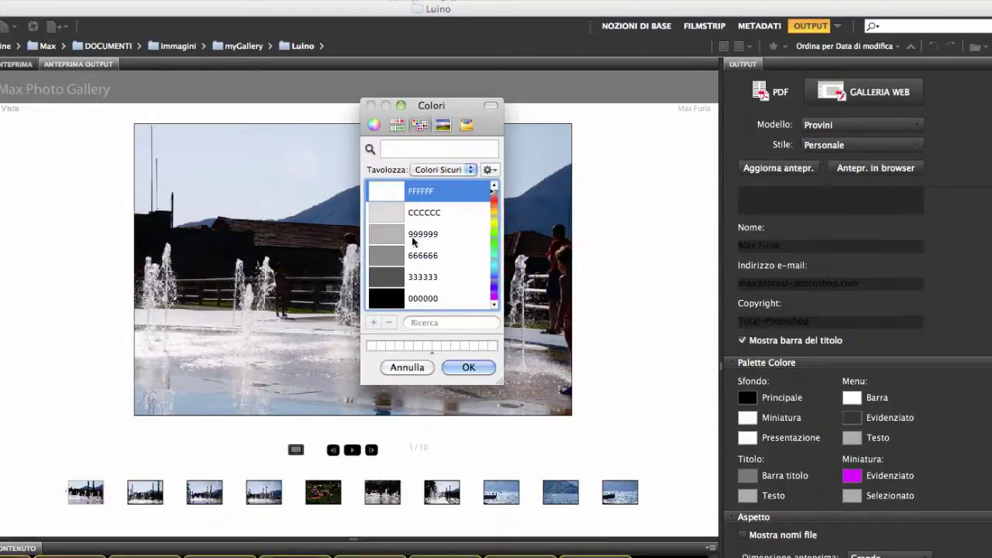
{"action": "left_click", "coordinate": [468, 368]}
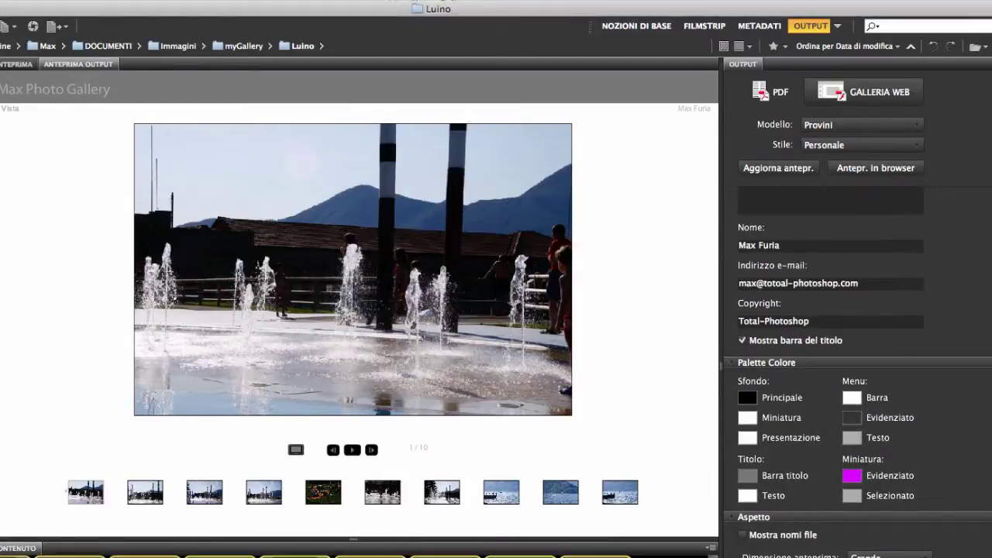
{"action": "scroll", "coordinate": [746, 397], "scroll_direction": "down", "scroll_amount": 5}
{"action": "scroll", "coordinate": [760, 411], "scroll_direction": "down", "scroll_amount": 1}
{"action": "scroll", "coordinate": [803, 453], "scroll_direction": "up", "scroll_amount": 10}
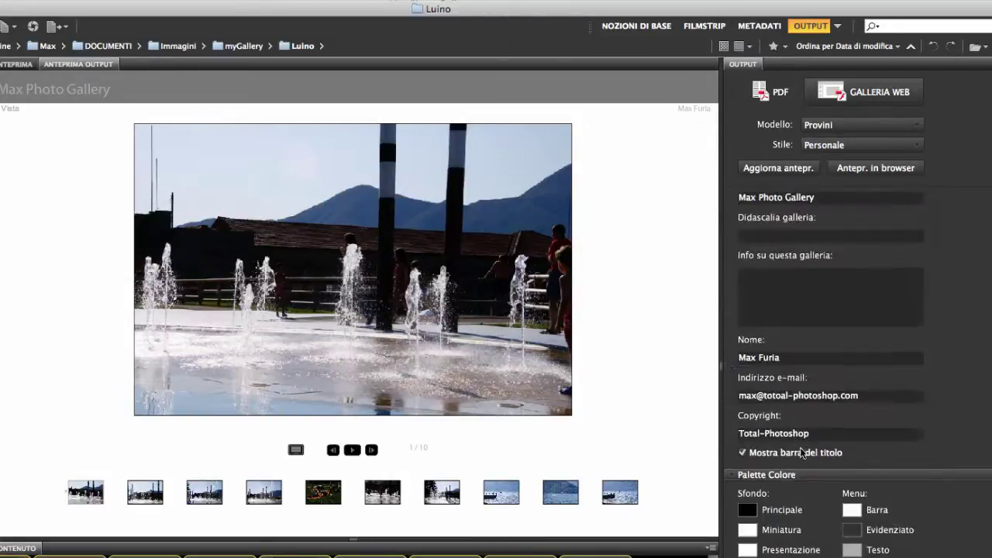
{"action": "scroll", "coordinate": [745, 446], "scroll_direction": "down", "scroll_amount": 3}
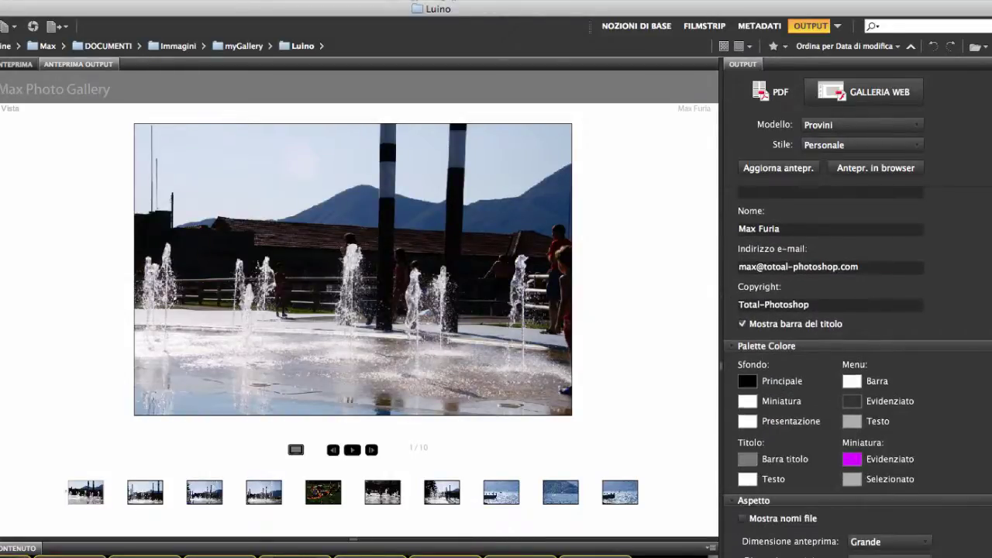
{"action": "scroll", "coordinate": [746, 356], "scroll_direction": "down", "scroll_amount": 2}
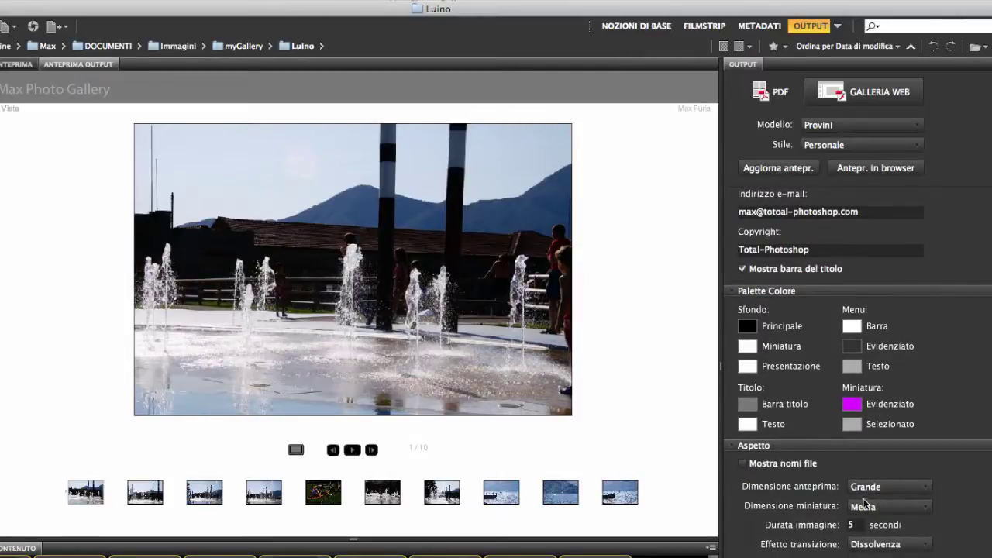
Set Dimensione anteprima to Molto grande and scroll down through the remaining gallery settings
{"action": "left_click", "coordinate": [911, 487]}
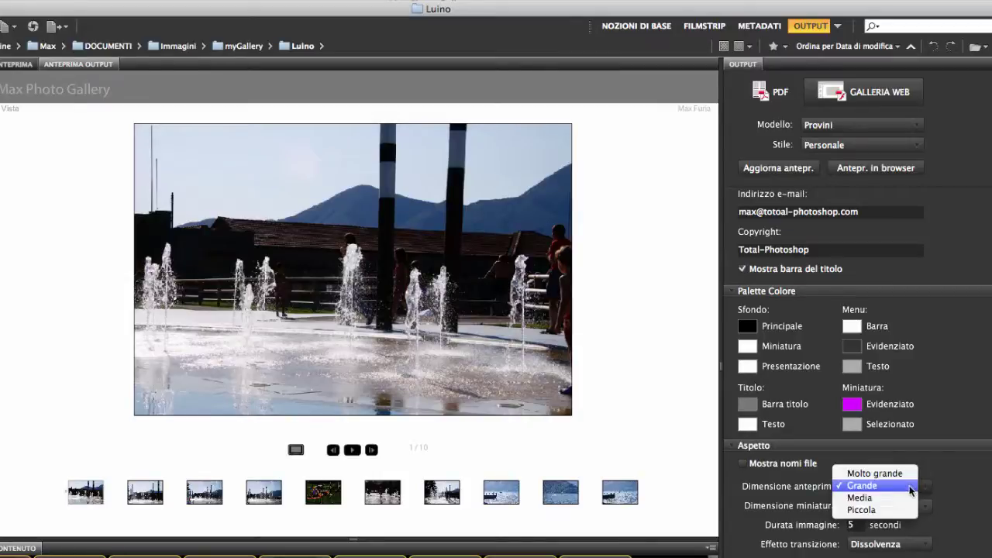
{"action": "left_click", "coordinate": [899, 473]}
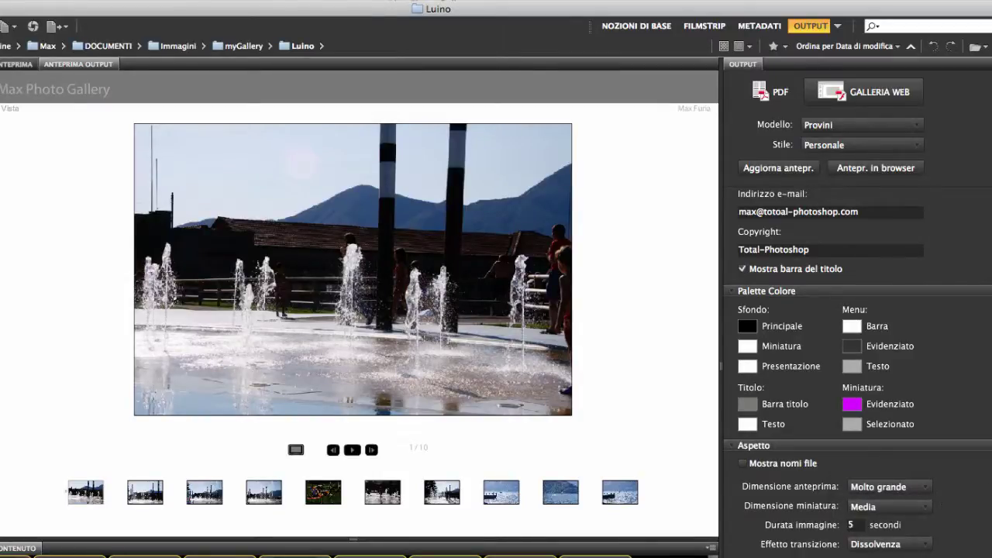
{"action": "scroll", "coordinate": [745, 245], "scroll_direction": "down", "scroll_amount": 2}
{"action": "scroll", "coordinate": [745, 245], "scroll_direction": "down", "scroll_amount": 2}
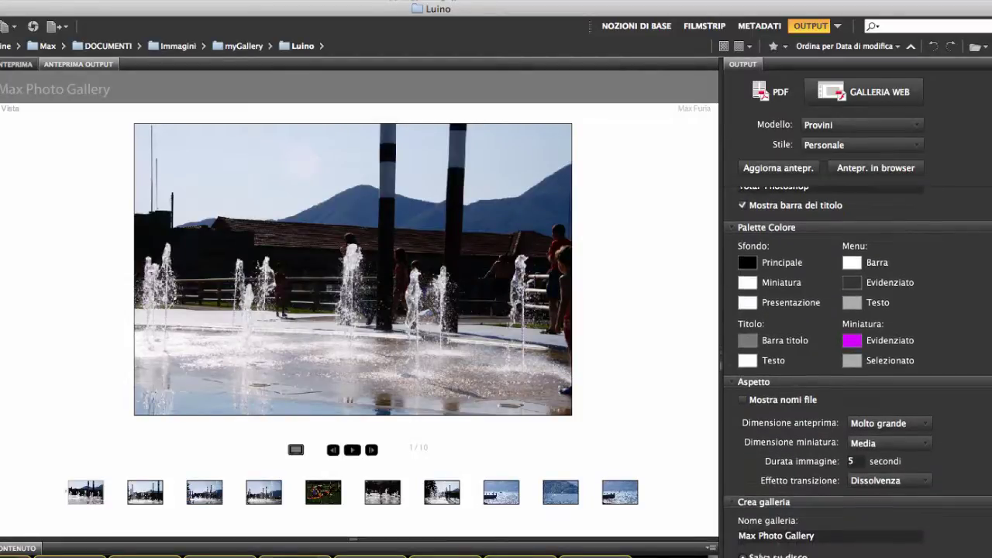
{"action": "scroll", "coordinate": [745, 245], "scroll_direction": "down", "scroll_amount": 2}
{"action": "scroll", "coordinate": [746, 233], "scroll_direction": "up", "scroll_amount": 5}
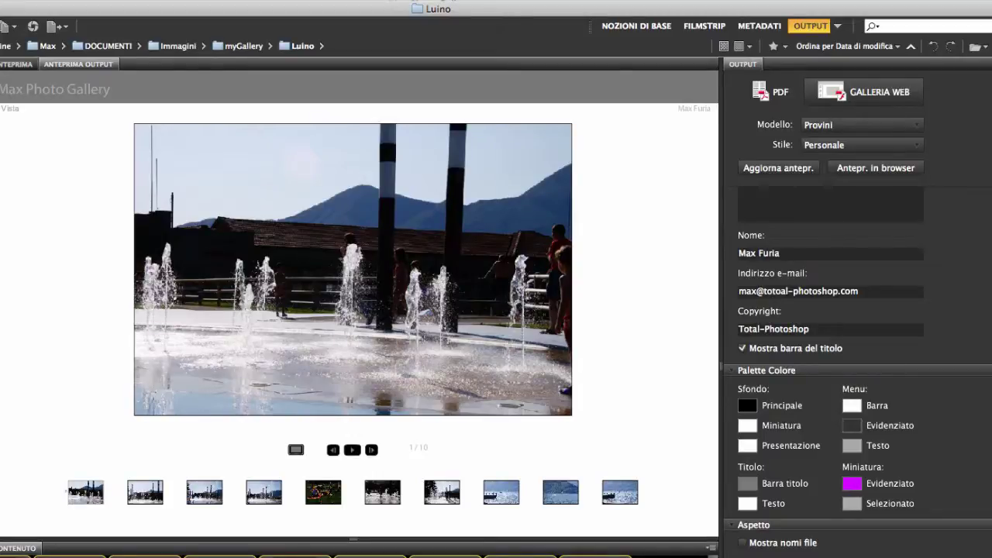
{"action": "scroll", "coordinate": [745, 245], "scroll_direction": "down", "scroll_amount": 1}
{"action": "scroll", "coordinate": [745, 245], "scroll_direction": "down", "scroll_amount": 1}
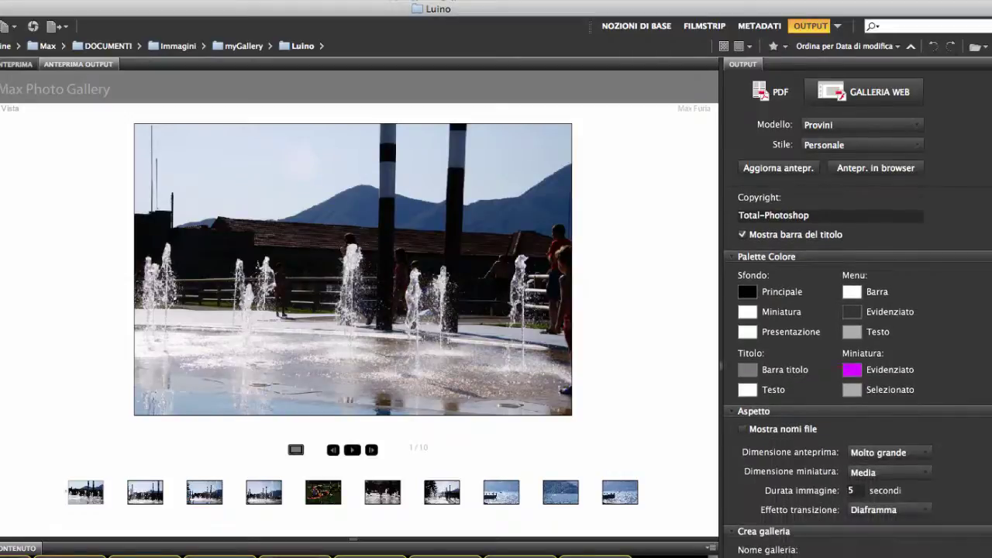
{"action": "scroll", "coordinate": [745, 245], "scroll_direction": "down", "scroll_amount": 2}
{"action": "scroll", "coordinate": [745, 245], "scroll_direction": "down", "scroll_amount": 1}
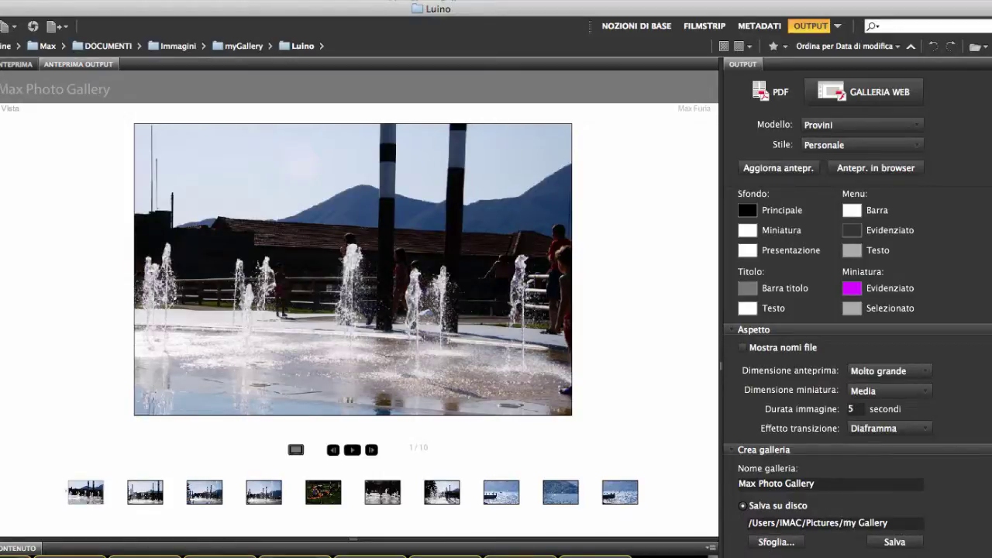
Switch the Crea galleria option from Salva su disco to Carica (upload)
{"action": "left_click", "coordinate": [743, 557]}
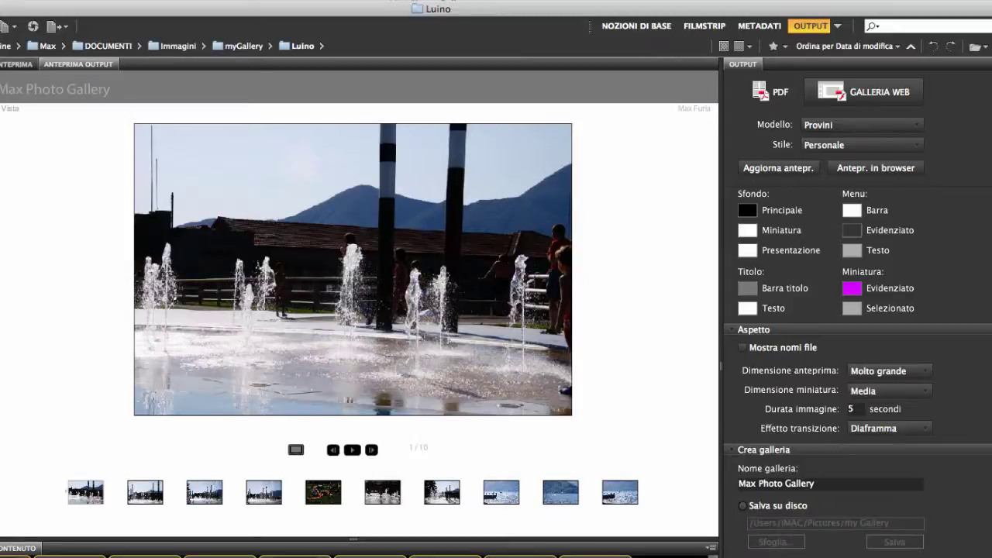
{"action": "scroll", "coordinate": [858, 369], "scroll_direction": "down", "scroll_amount": 1}
{"action": "scroll", "coordinate": [858, 369], "scroll_direction": "down", "scroll_amount": 1}
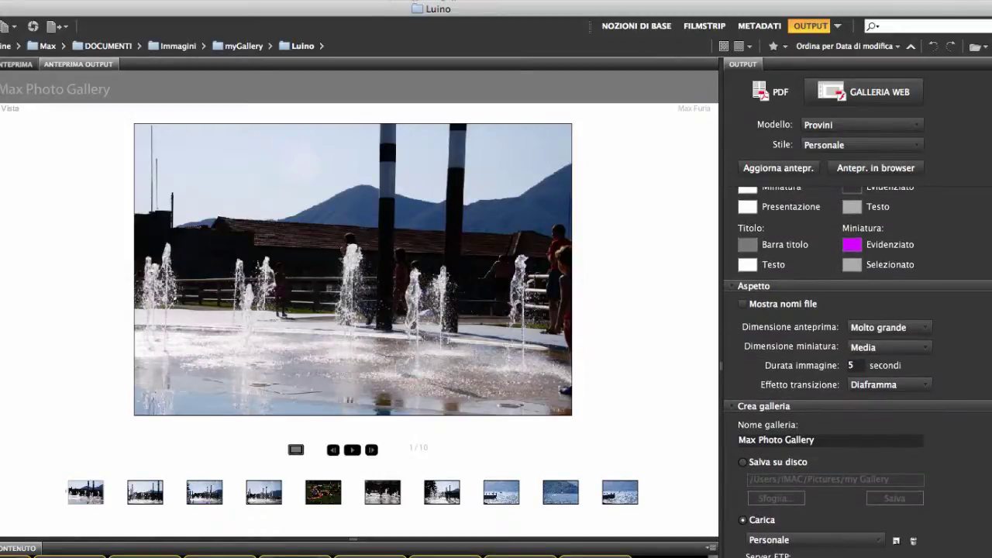
{"action": "scroll", "coordinate": [858, 369], "scroll_direction": "up", "scroll_amount": 1}
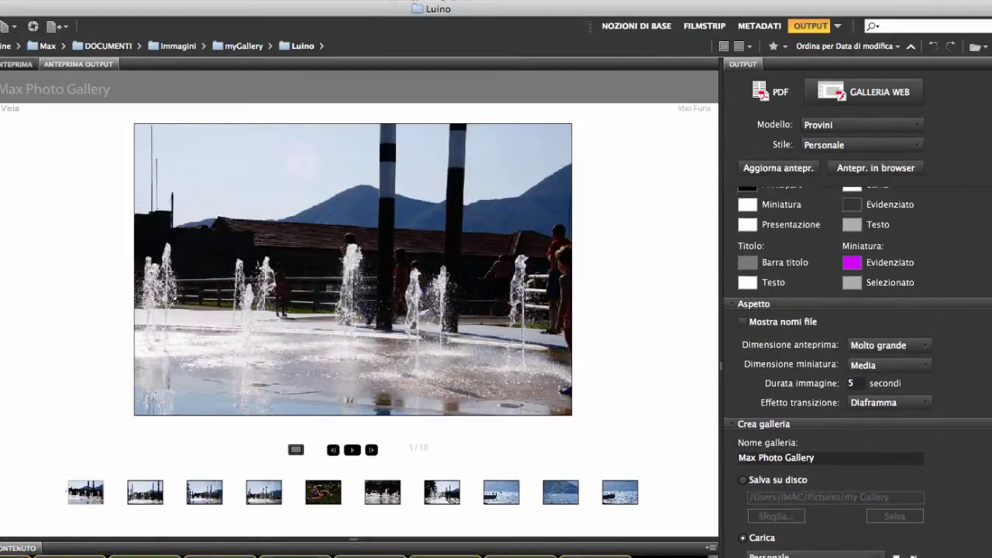
{"action": "scroll", "coordinate": [858, 369], "scroll_direction": "down", "scroll_amount": 1}
{"action": "scroll", "coordinate": [857, 369], "scroll_direction": "up", "scroll_amount": 1}
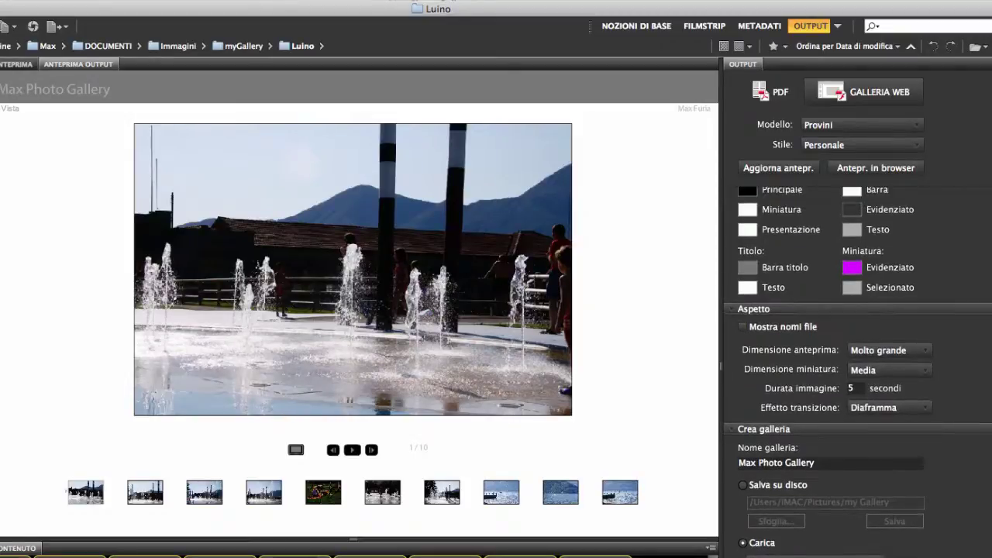
{"action": "scroll", "coordinate": [857, 369], "scroll_direction": "up", "scroll_amount": 4}
{"action": "scroll", "coordinate": [857, 370], "scroll_direction": "up", "scroll_amount": 5}
{"action": "scroll", "coordinate": [858, 369], "scroll_direction": "up", "scroll_amount": 8}
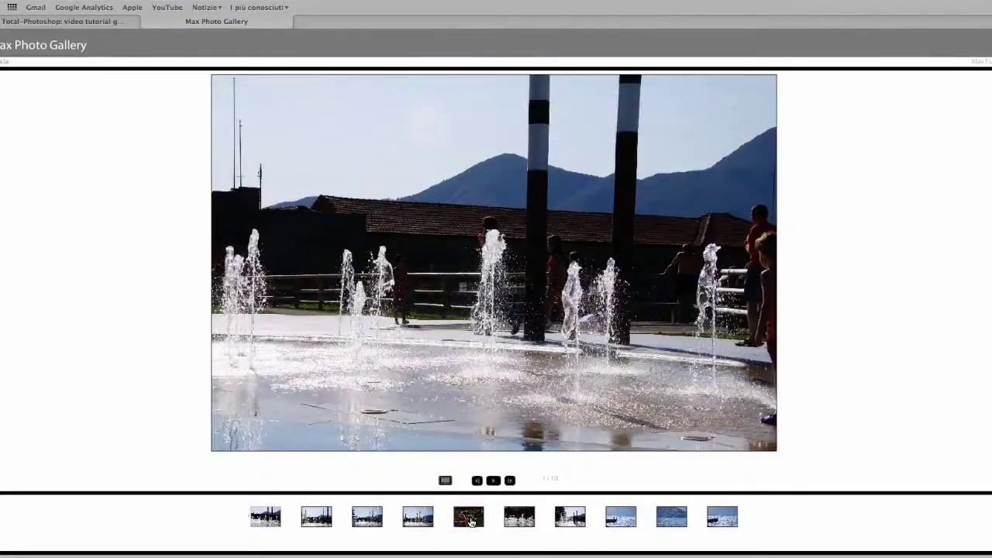
View the picnic, fountain and other photos, ending on photo 8, the lake pier
{"action": "left_click", "coordinate": [471, 520]}
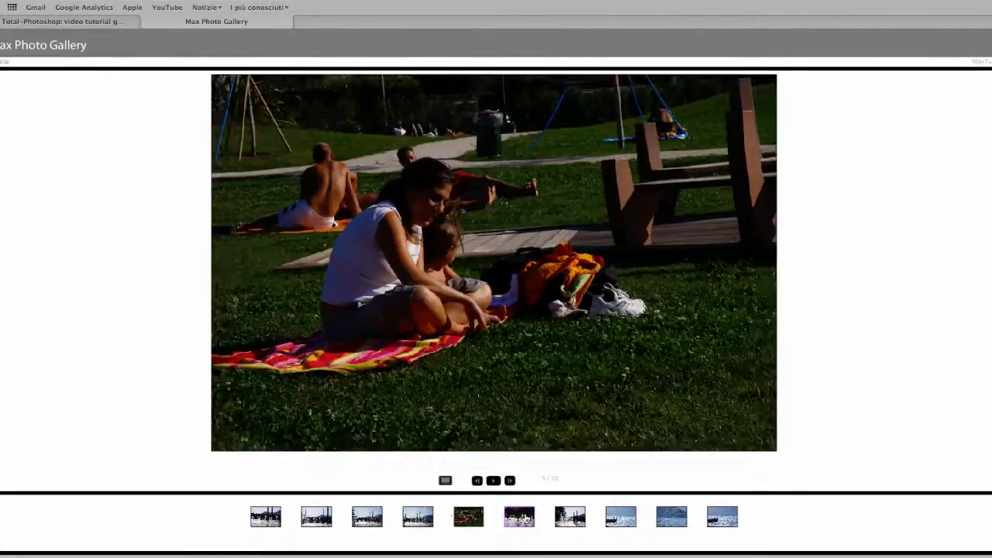
{"action": "left_click", "coordinate": [577, 523]}
{"action": "left_click", "coordinate": [625, 522]}
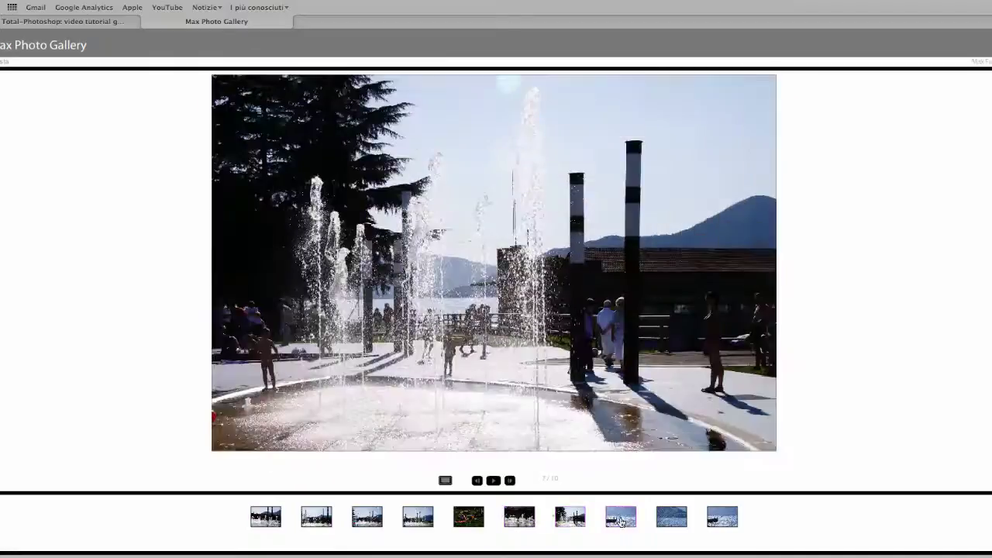
{"action": "left_click", "coordinate": [632, 530]}
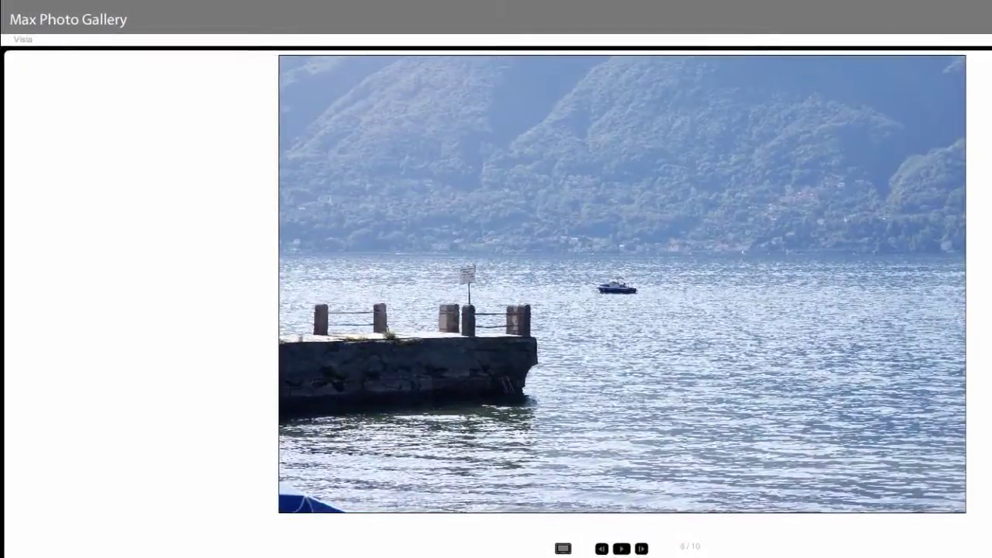